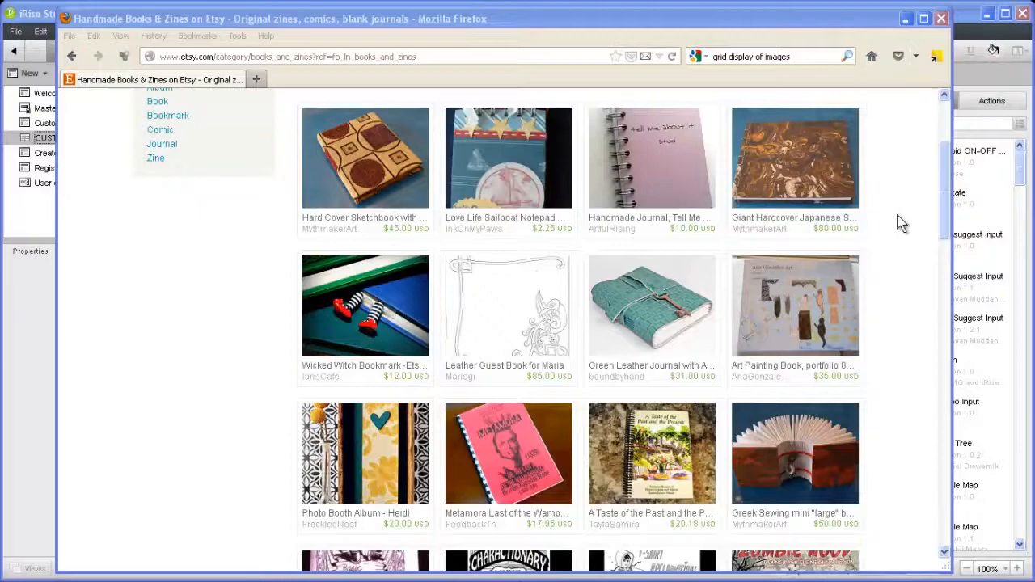
left_click_drag(944, 202, 946, 324)
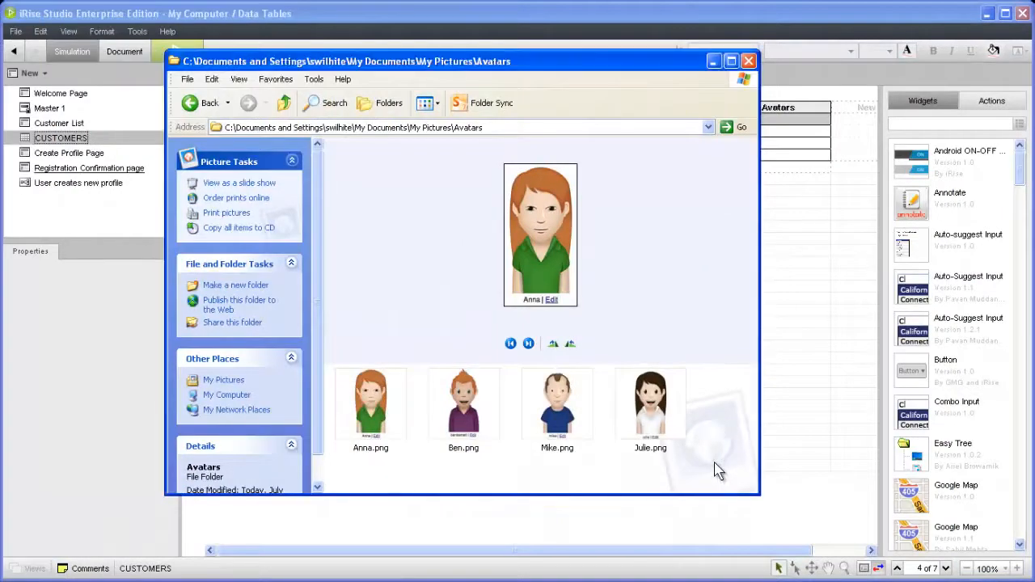
Select all four avatar PNGs in the Avatars folder and bring up their actions.
left_click_drag(720, 469, 354, 394)
right_click(353, 395)
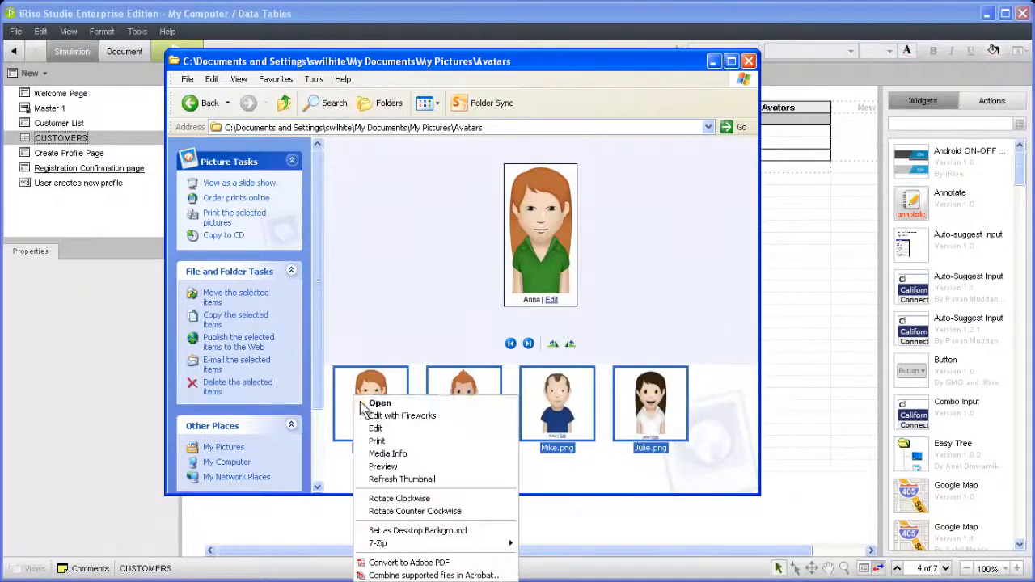
View the avatars in IrfanView and resize Julie's picture to 30 x 57 pixels.
left_click(378, 400)
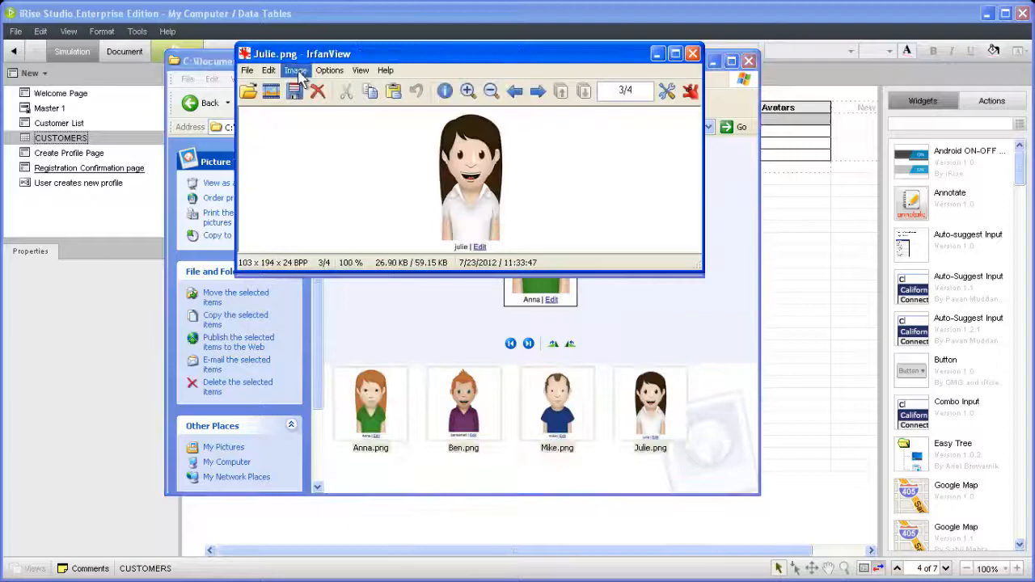
left_click(295, 69)
left_click(316, 207)
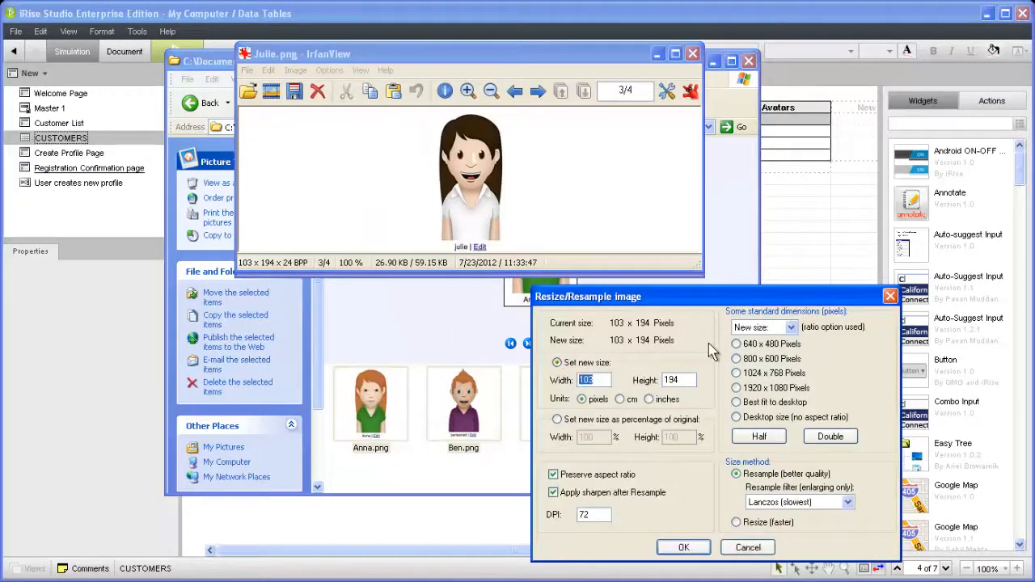
type("30")
key("Return")
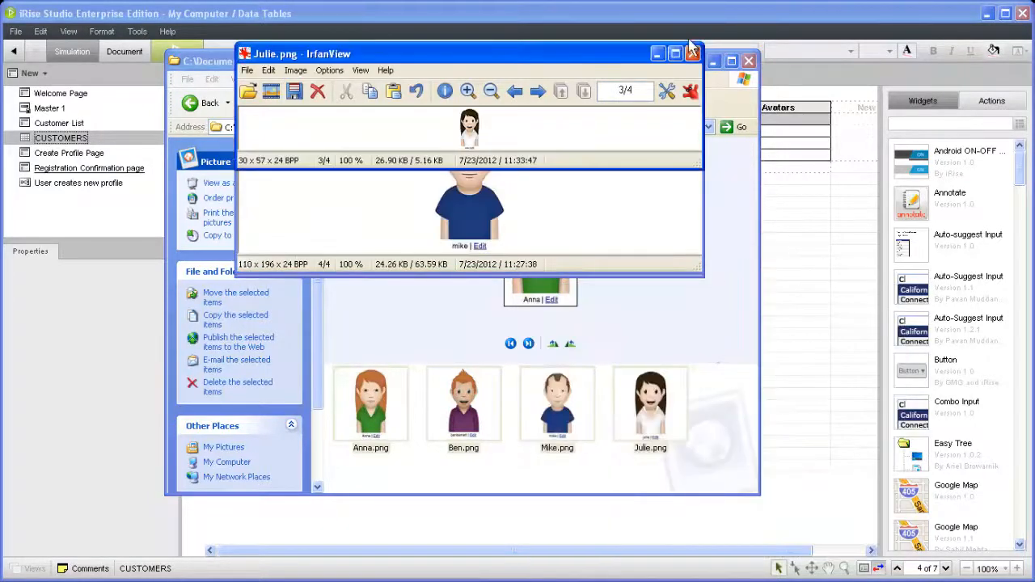
Save Julie's and Anna's resized pictures as _tb thumbnail copies, then close IrfanView.
left_click(293, 91)
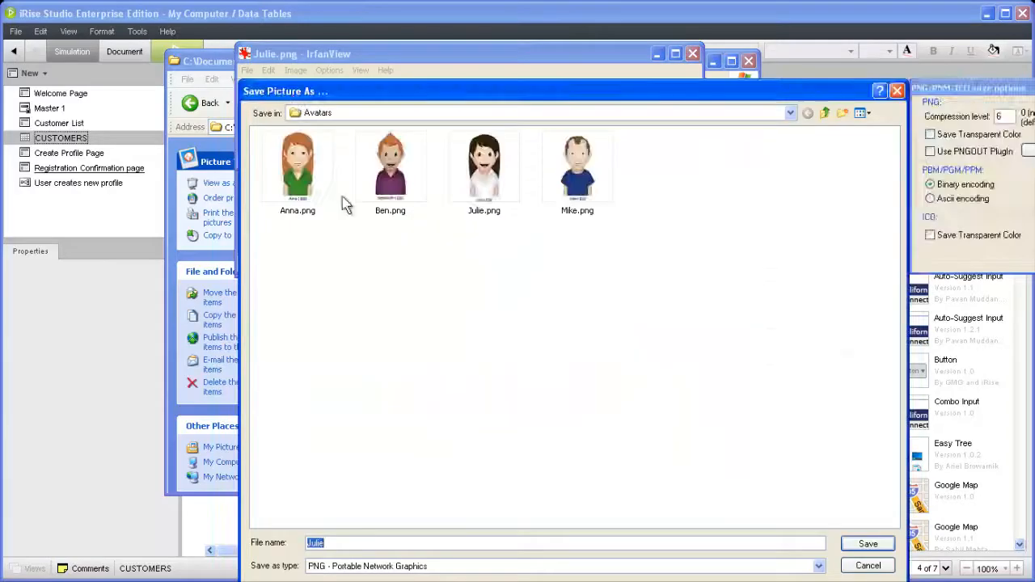
type("Julie_")
type("th")
key("Return")
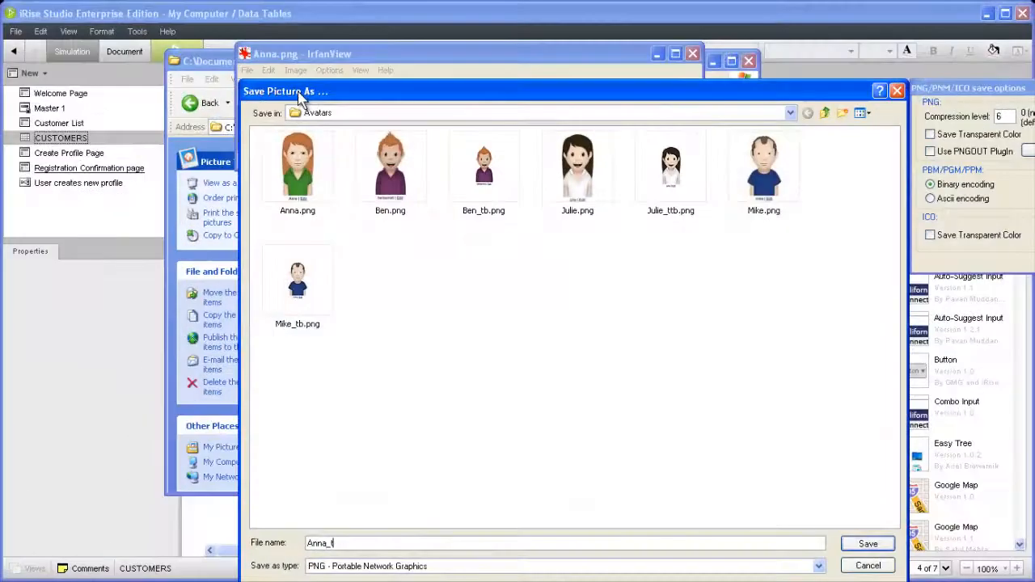
type("b")
key("Return")
left_click(694, 55)
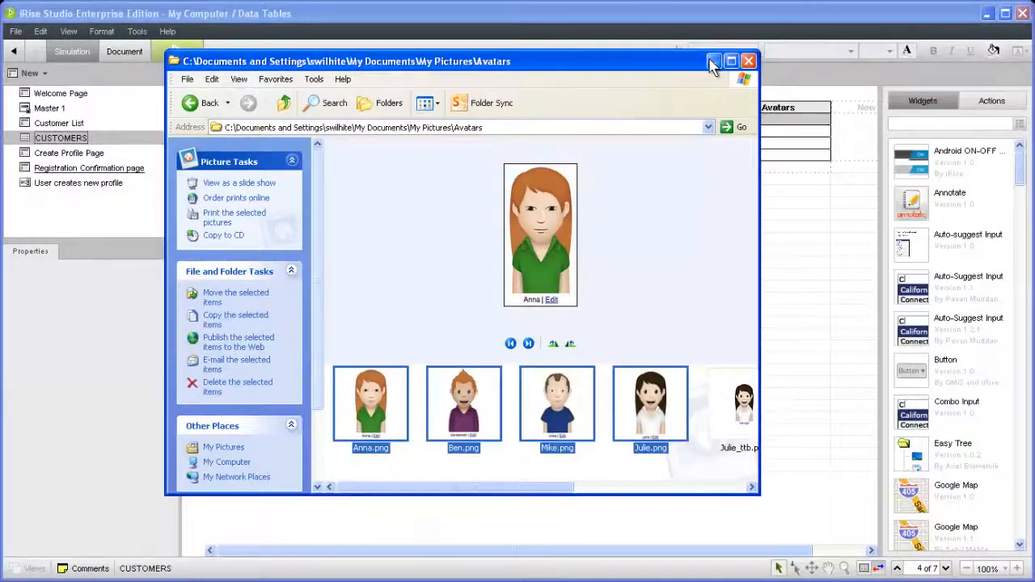
Insert Anna_tb.png from My Pictures > Avatars into John Smith's Avatars cell.
left_click(748, 61)
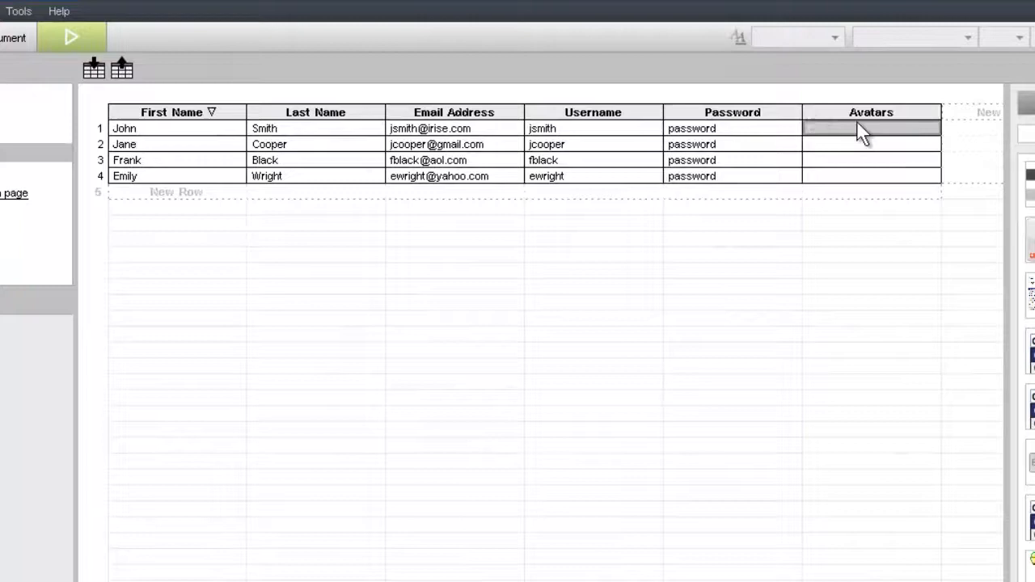
right_click(862, 135)
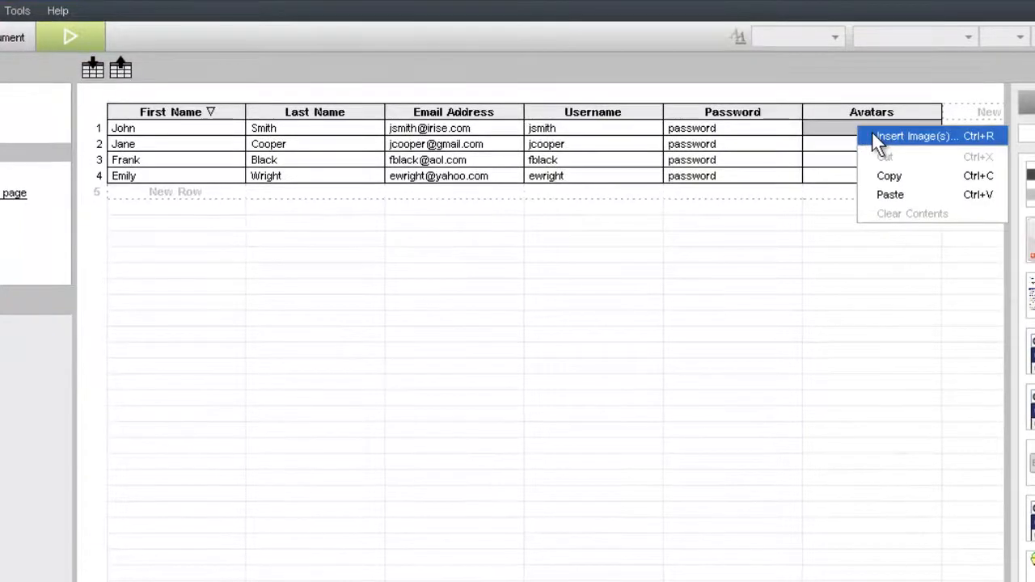
left_click(914, 137)
left_click(657, 492)
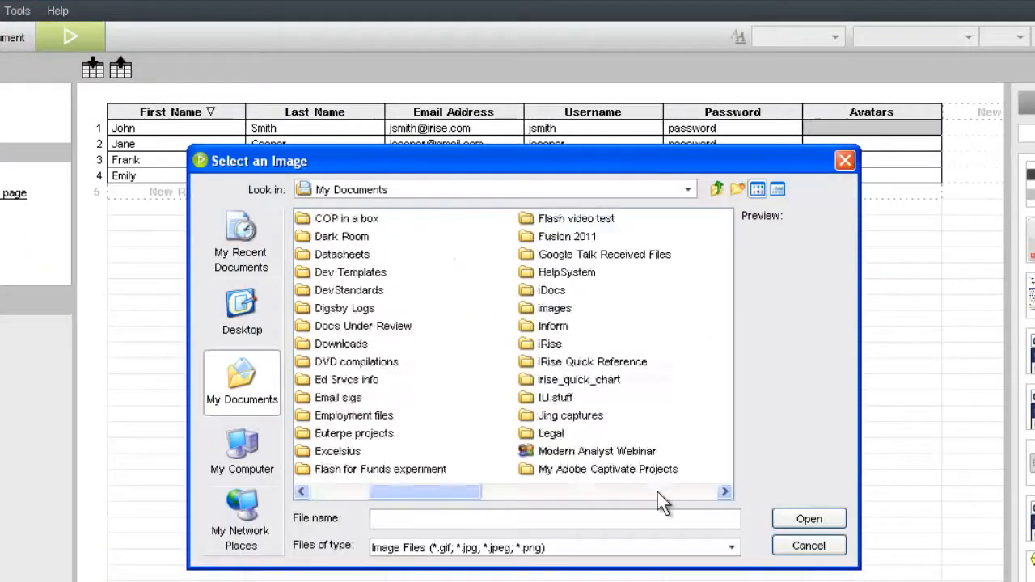
double_click(565, 397)
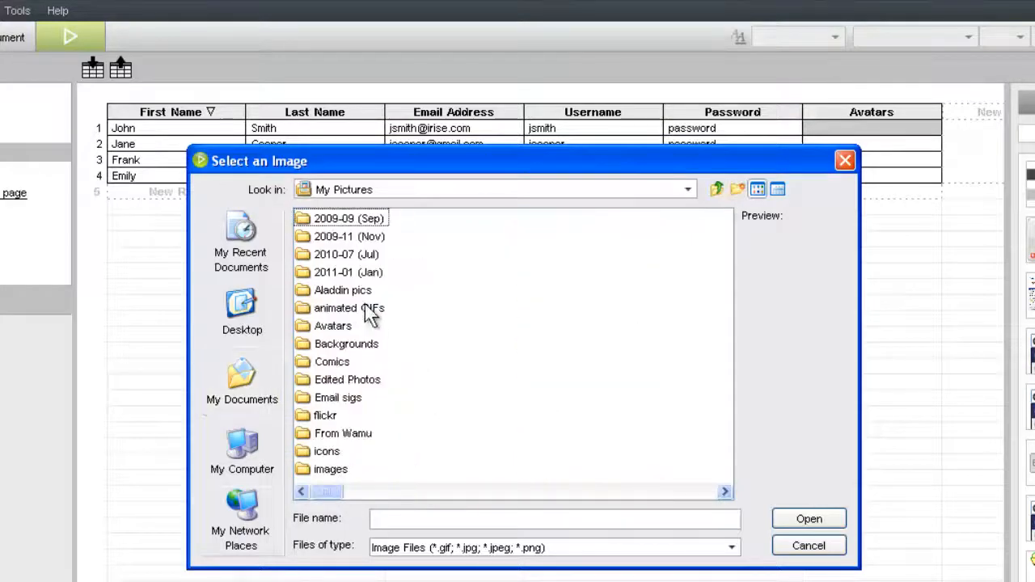
double_click(333, 336)
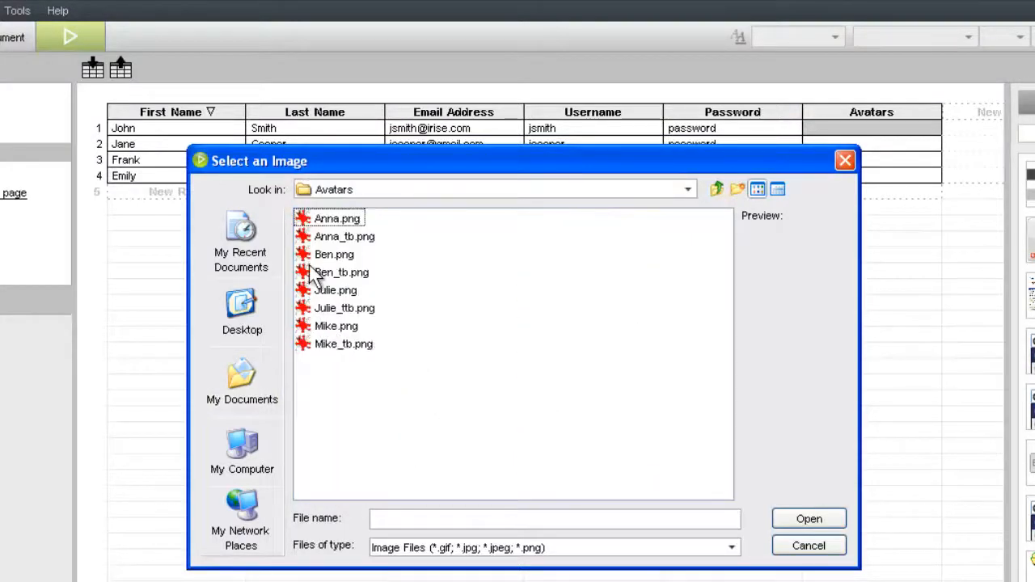
double_click(344, 236)
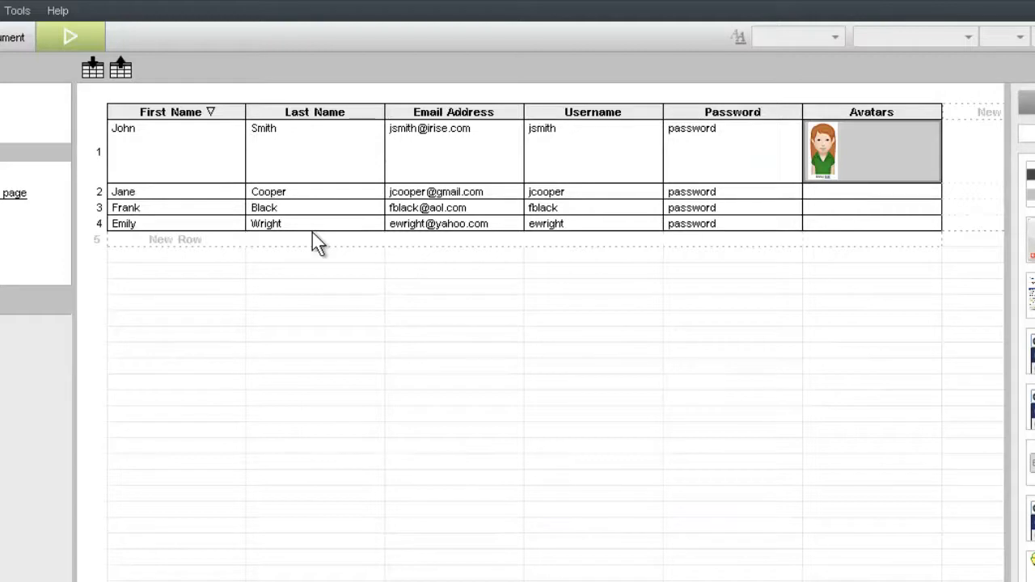
Insert Ben_tb.png, Julie_ttb.png and Mike_tb.png into the Avatars cells of rows 2–4.
left_click(835, 191)
right_click(836, 191)
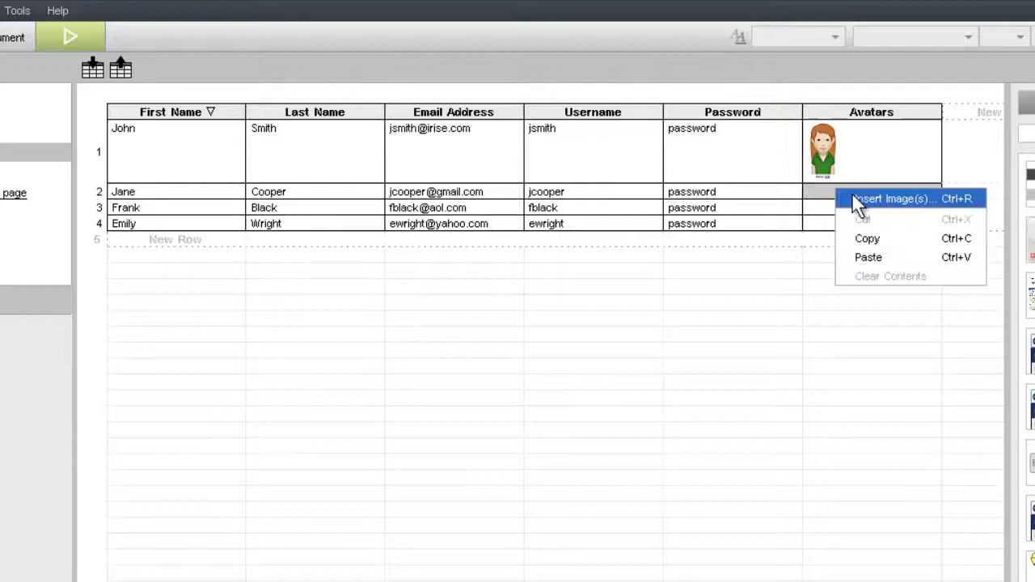
left_click(857, 202)
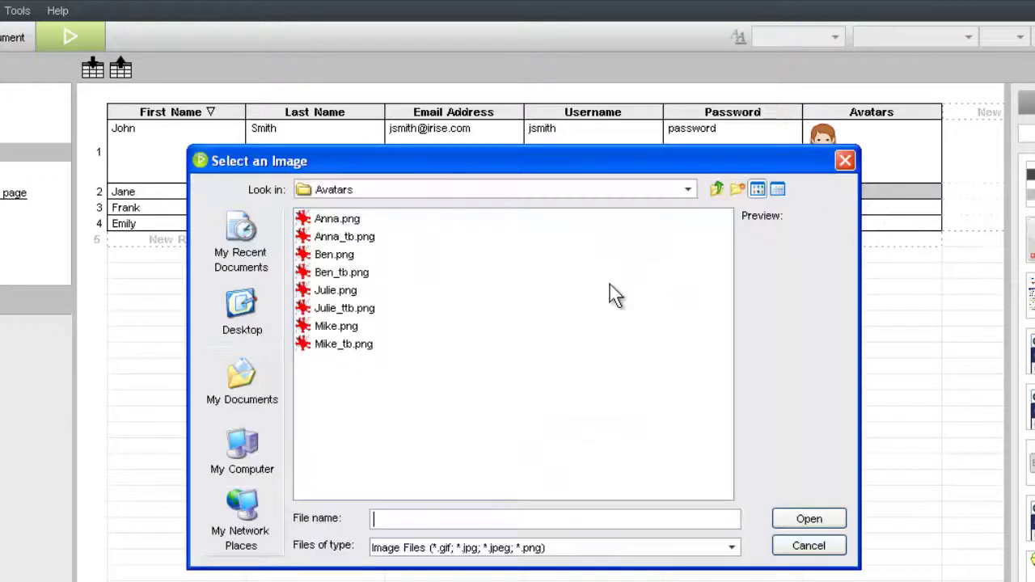
left_click(340, 273)
left_click(344, 309, "ctrl")
left_click(343, 344, "ctrl")
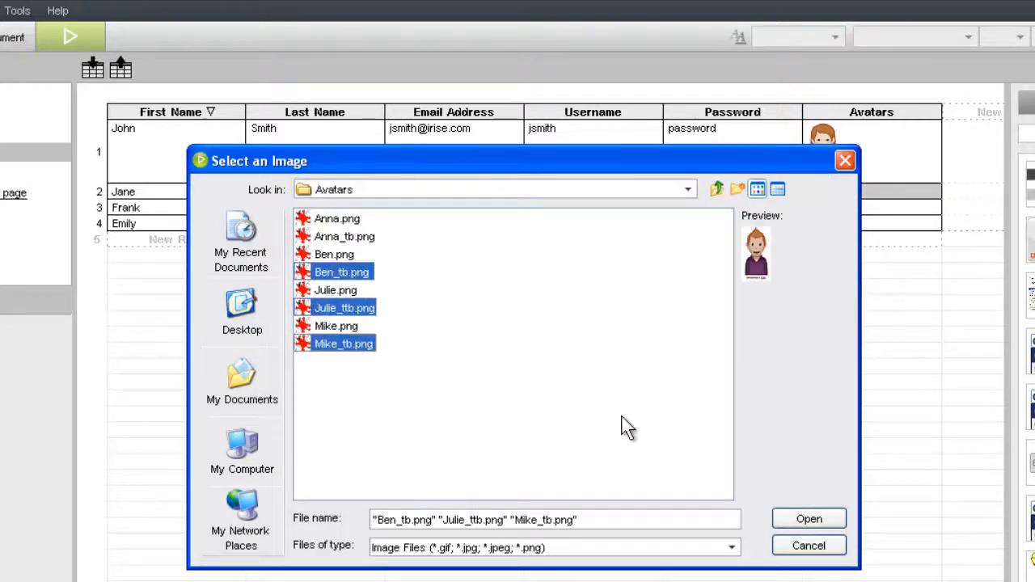
left_click(839, 518)
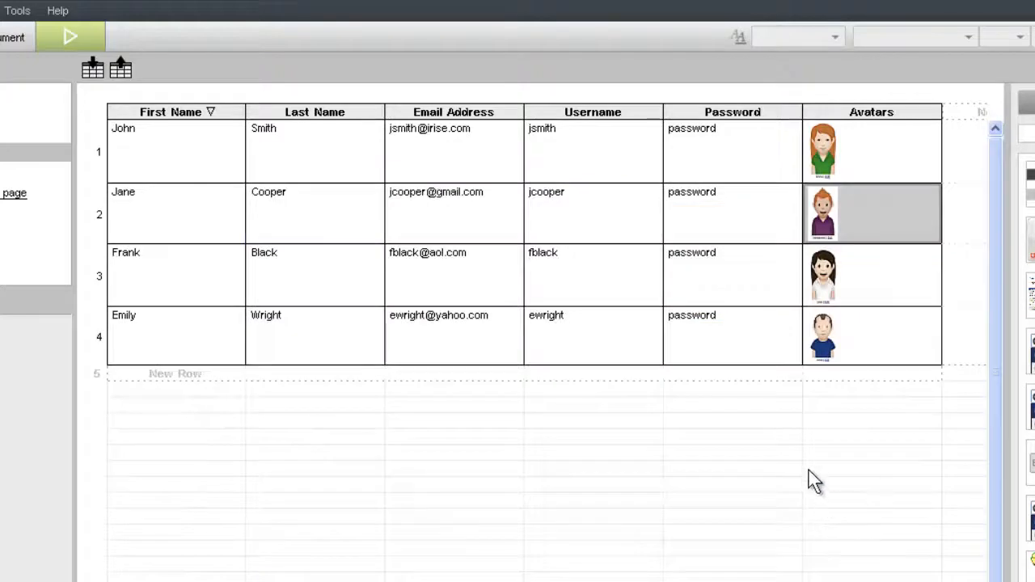